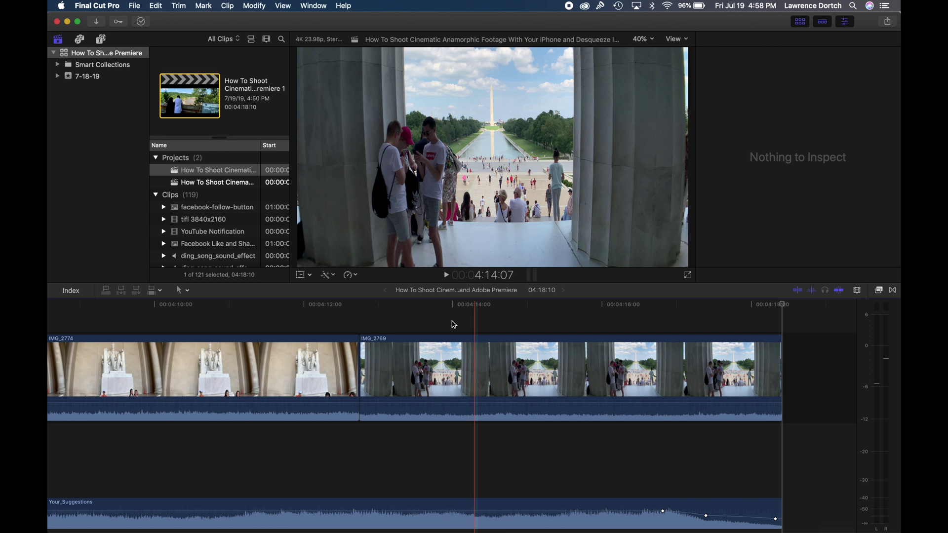
Look back through the anamorphic clips on the timeline from IMG_2769 to IMG_2746
left_click(391, 321)
left_click(313, 316)
scroll(314, 315, "left", 5)
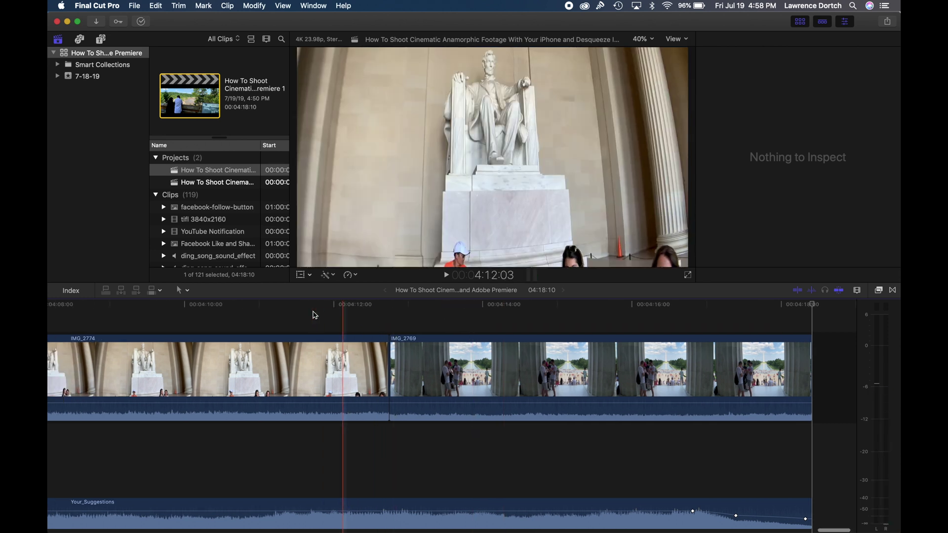
mouse_move(312, 315)
left_mouse_down()
mouse_move(304, 307)
mouse_move(322, 310)
left_mouse_up()
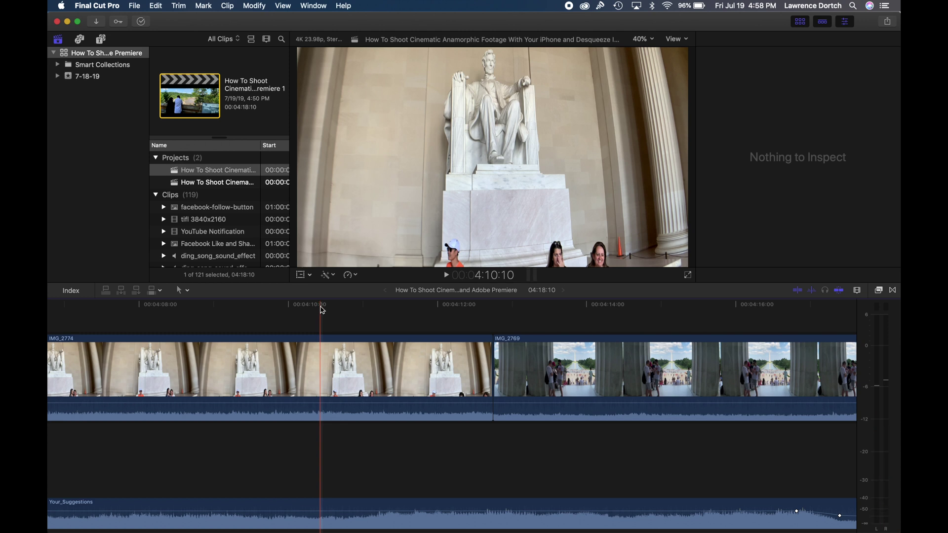
key("Up")
key("Up")
key("Up")
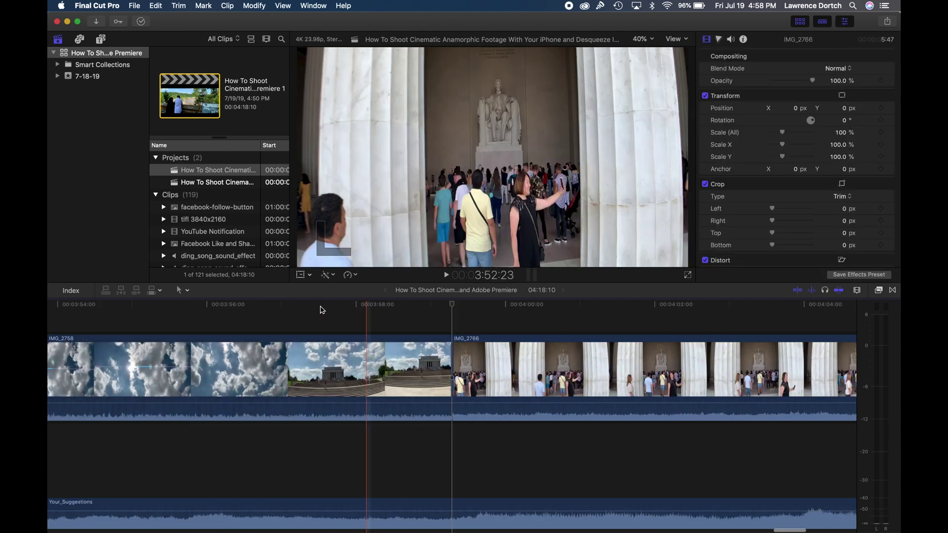
key("Up")
key("Up")
key("Up")
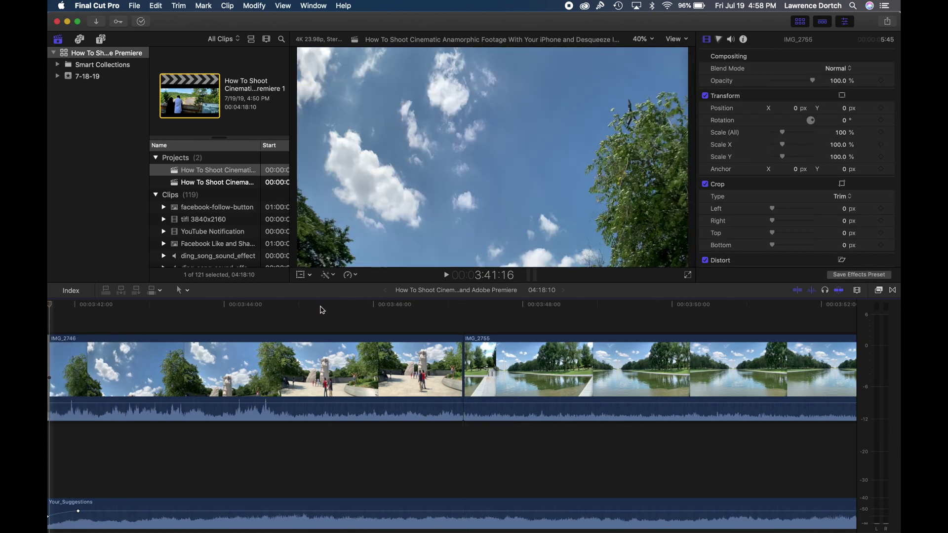
left_click_drag(323, 311, 349, 325)
scroll(352, 327, "left", 5)
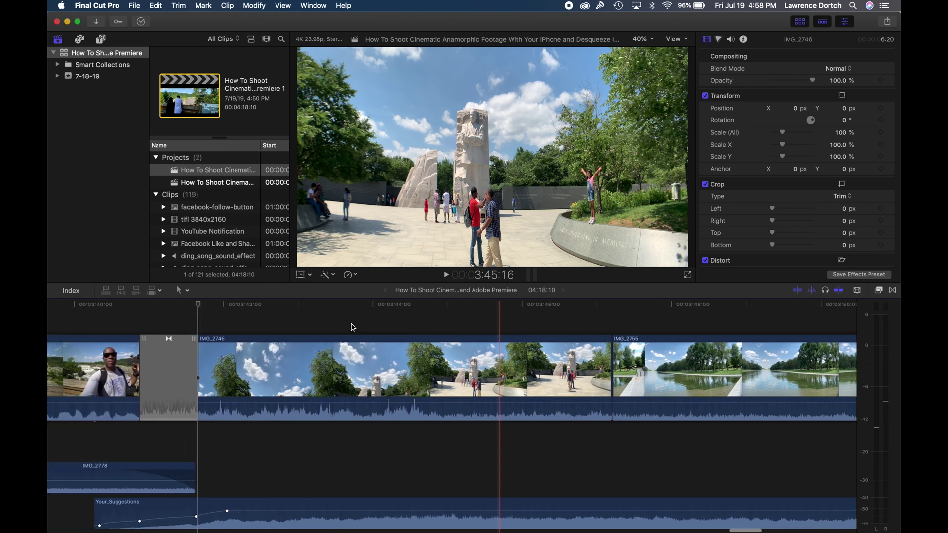
Set the vertical scale (Scale Y) of clip IMG_2746 to 75.19%, leaving the horizontal scale alone
left_click(351, 351)
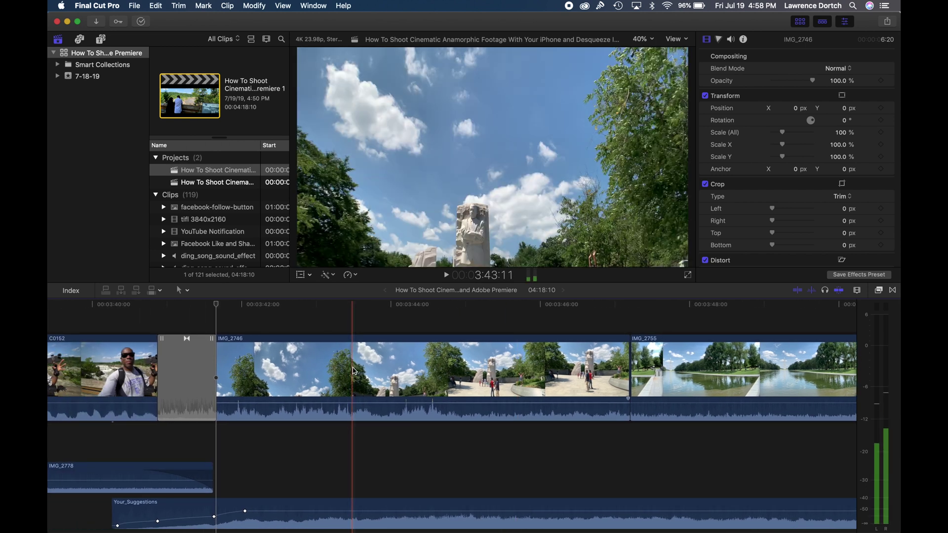
left_click(354, 370)
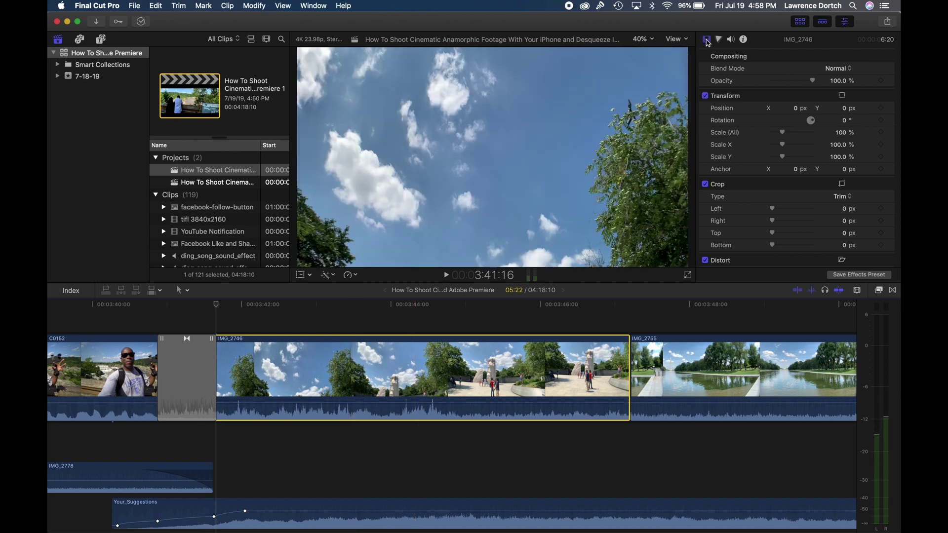
left_click(471, 305)
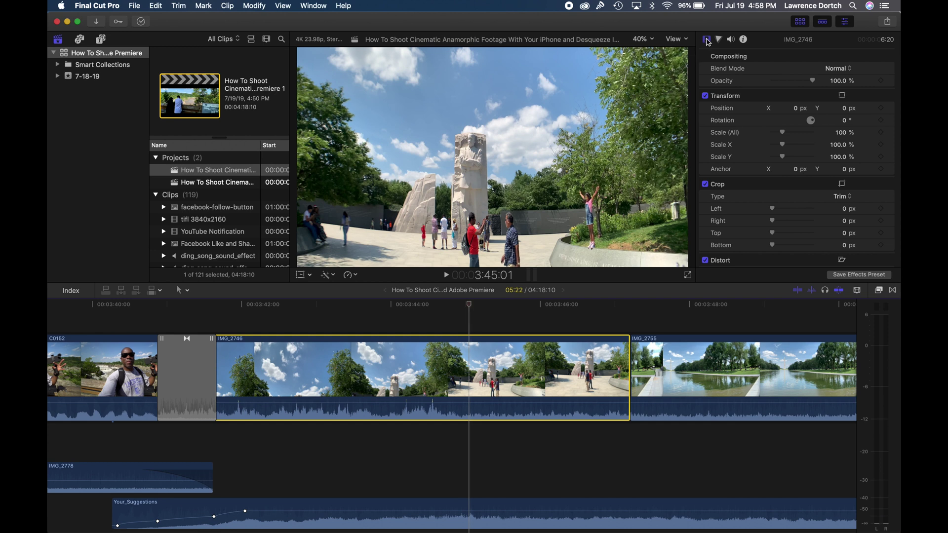
left_click(841, 159)
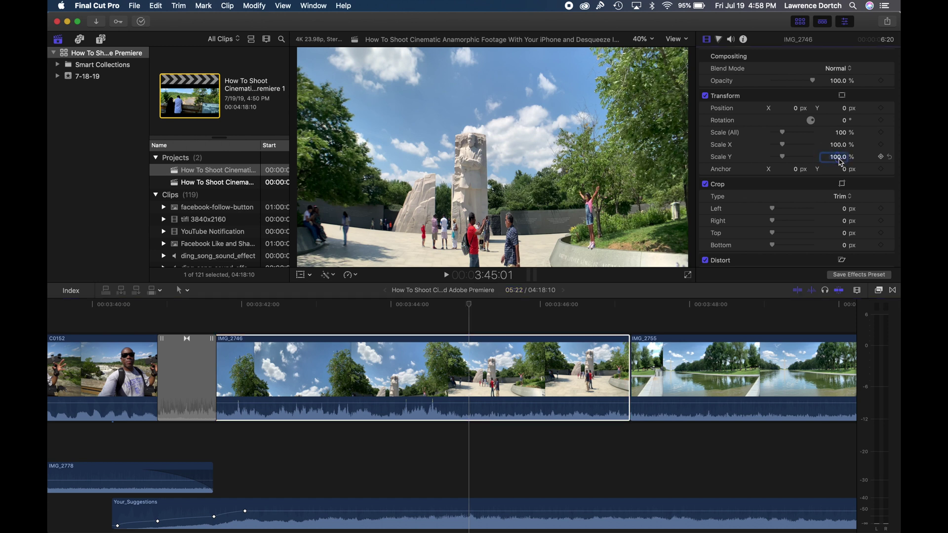
type("75.19")
key("Return")
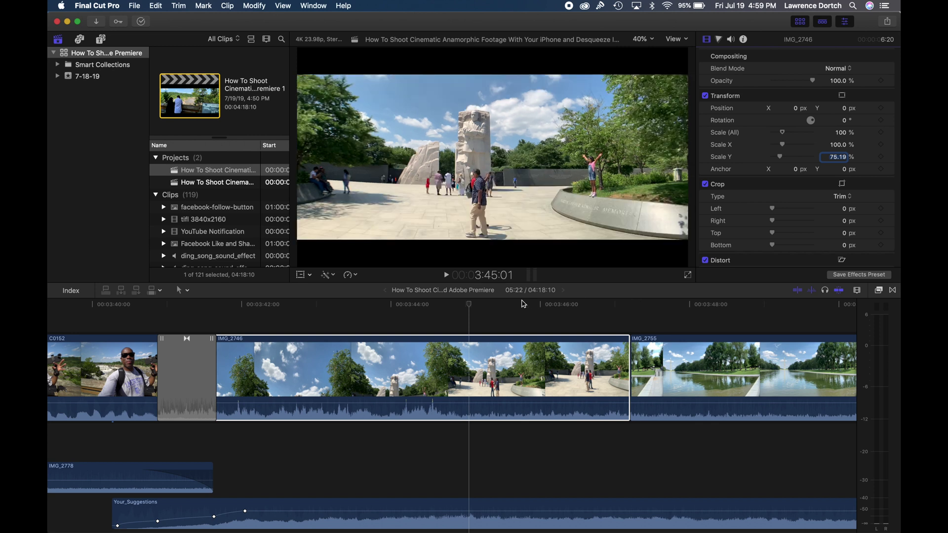
Preview the desqueezed IMG_2746 at a later frame and copy the clip
left_click_drag(469, 306, 586, 321)
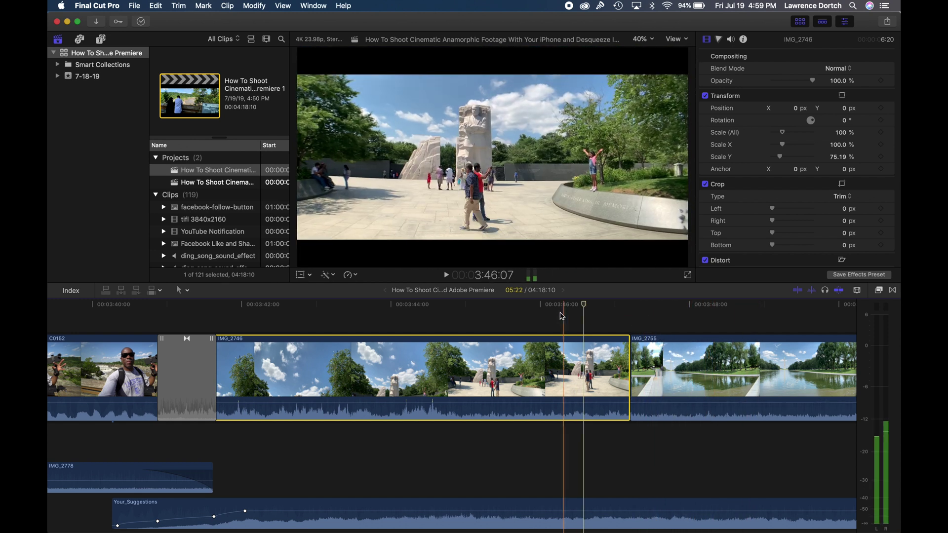
scroll(560, 316, "right", 3)
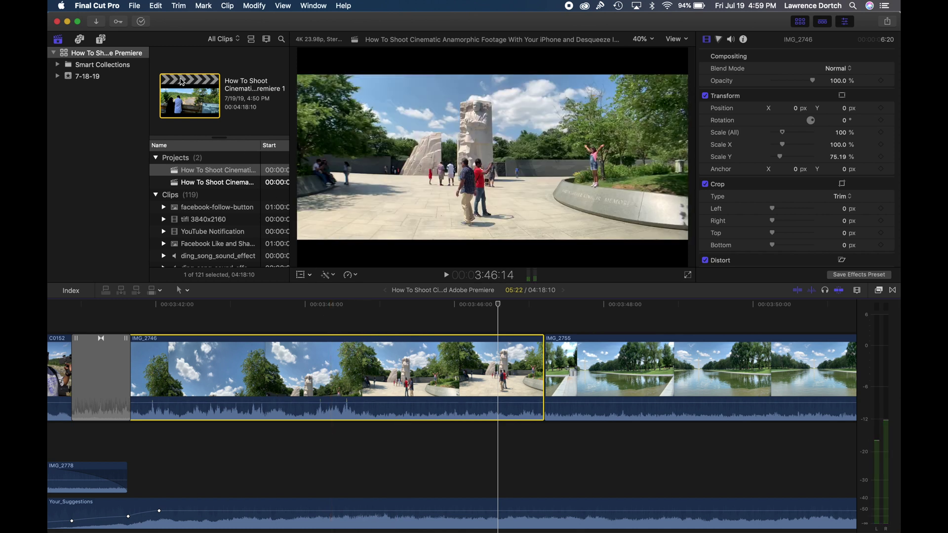
left_click(155, 8)
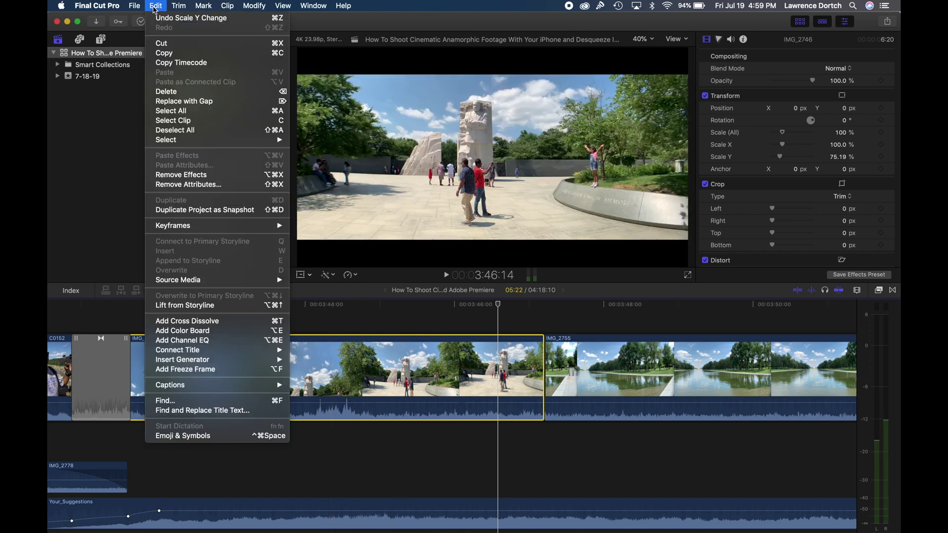
left_click(172, 53)
Paste only the Scale attribute from IMG_2746 onto the five clips from IMG_2755 through IMG_2769
left_click(595, 321)
left_click_drag(594, 321, 722, 428)
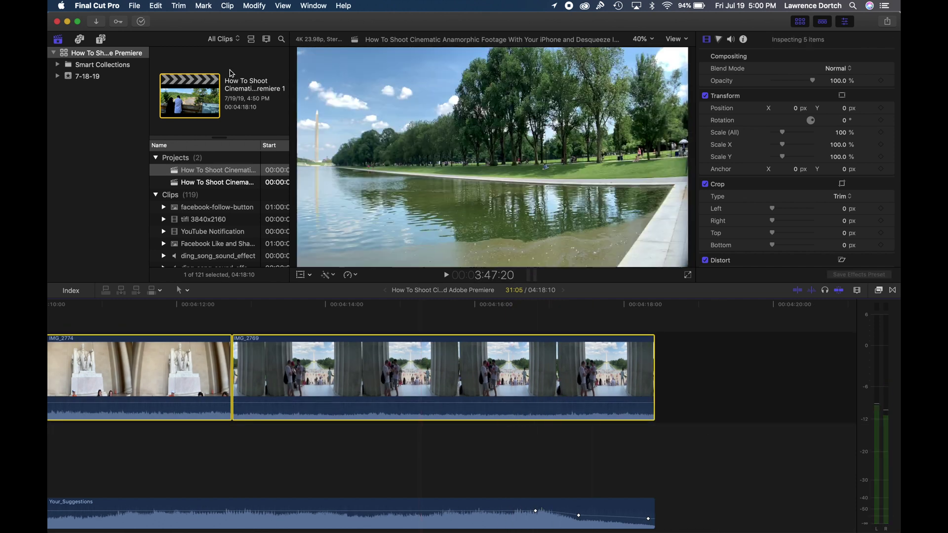
left_click(156, 6)
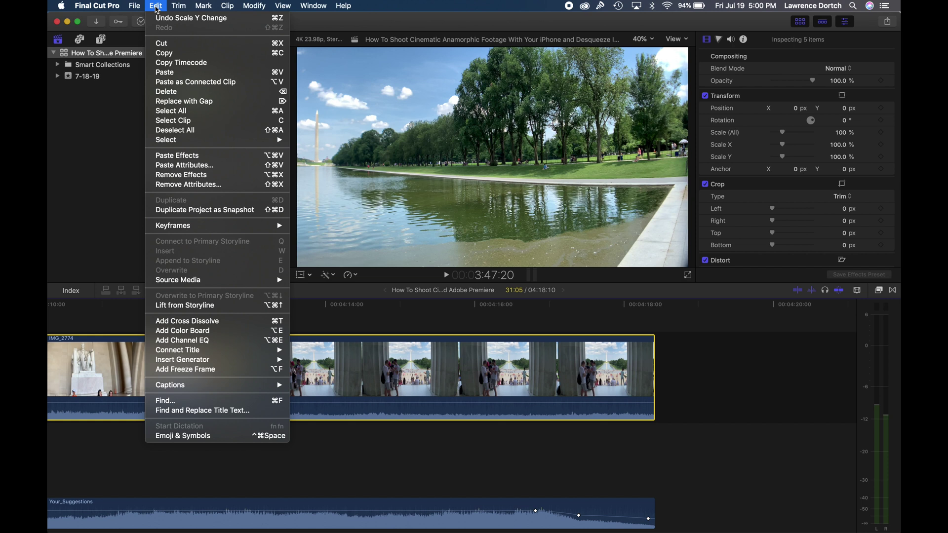
left_click(190, 167)
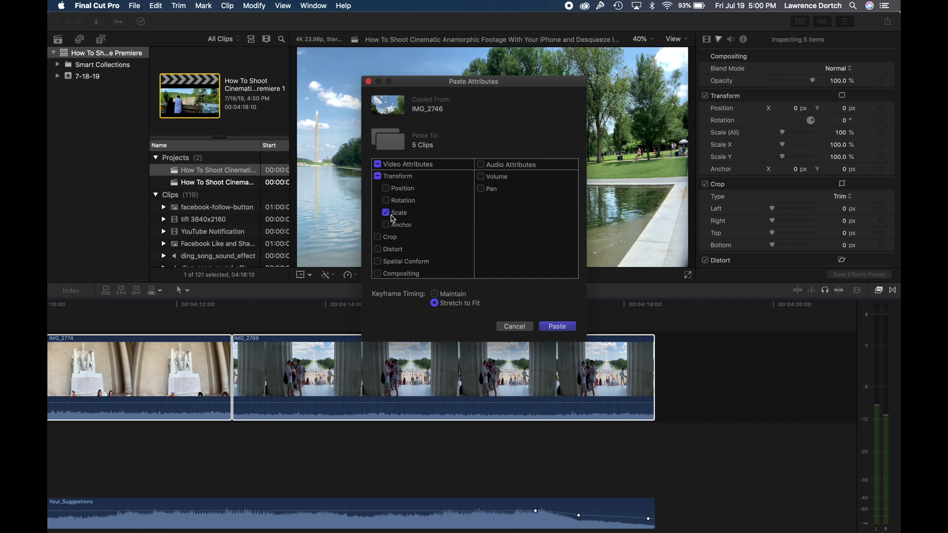
left_click(558, 327)
Check the desqueezed picture of each clip, going back from IMG_2769 to IMG_2746
left_click(491, 307)
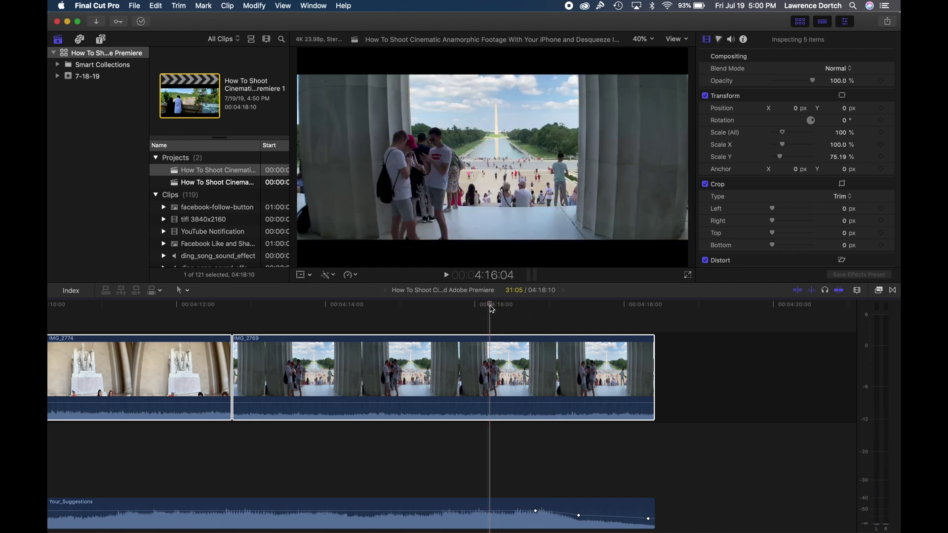
key("Up")
key("Up")
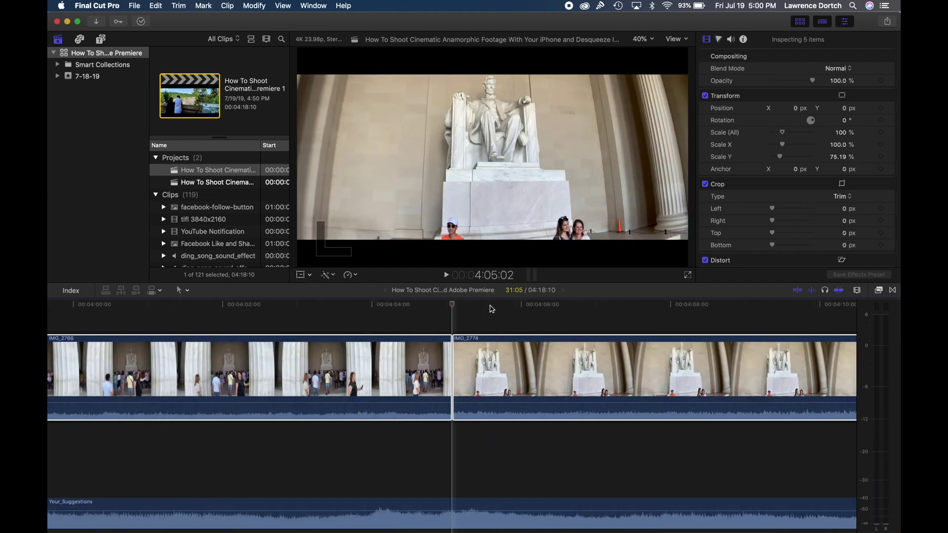
key("Up")
key("Up")
key("Up")
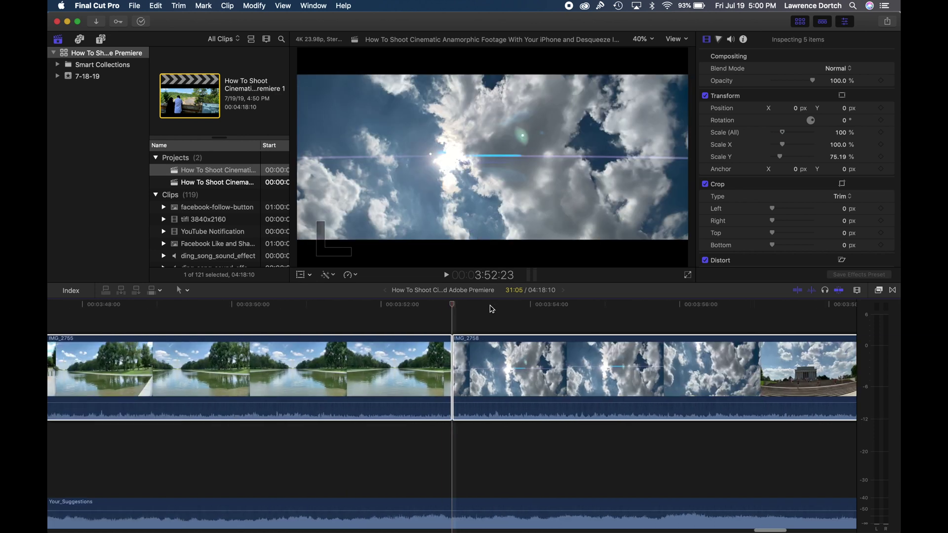
key("Up")
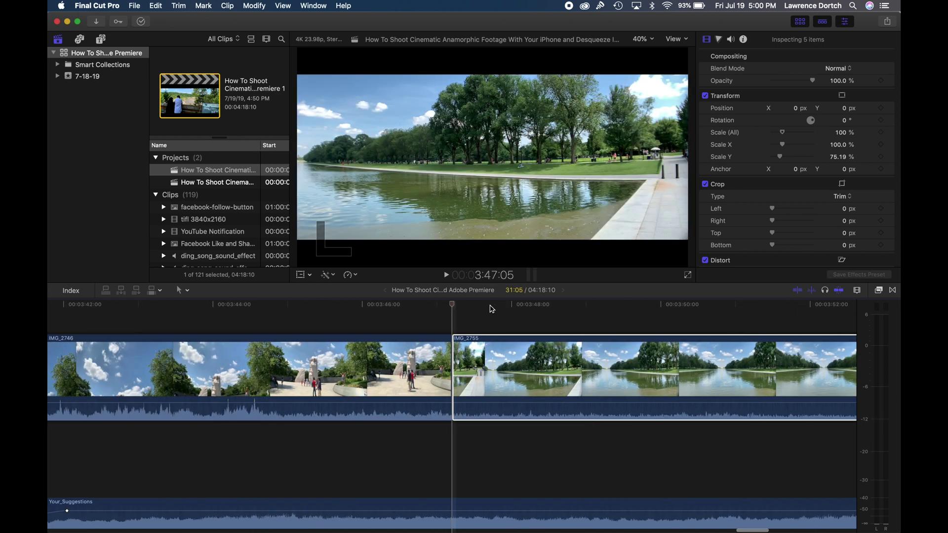
key("Up")
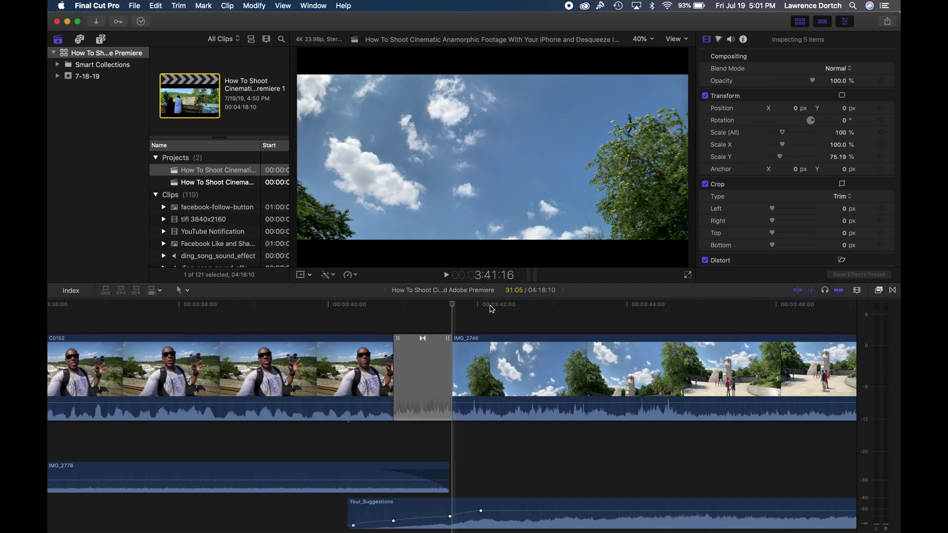
key("Down")
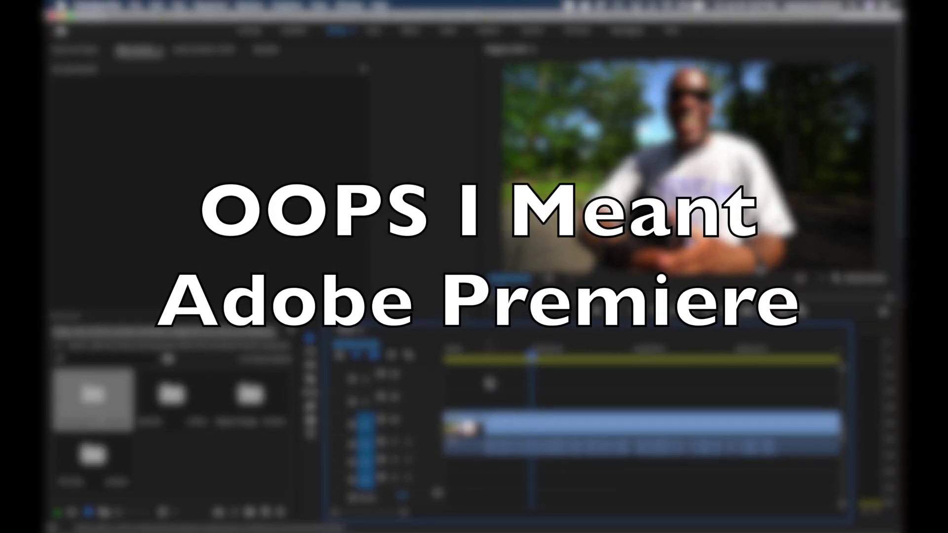
Switch to Premiere Pro and move the playhead of sequence C0149 to 00:00:26:14 within clip IMG_2746.MOV
left_click(532, 357)
left_click_drag(533, 360, 605, 362)
key("Down")
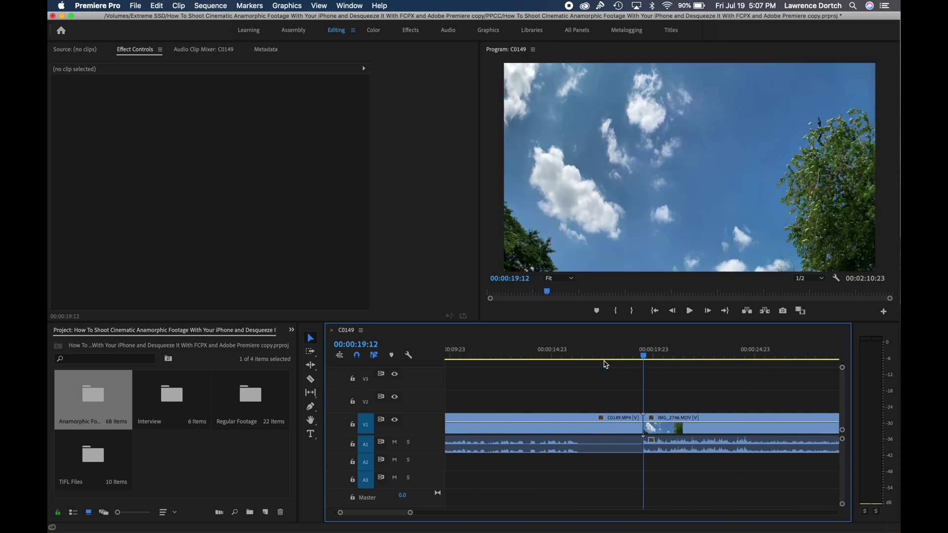
scroll(555, 391, "down", 5)
scroll(557, 393, "up", 1)
left_click_drag(462, 359, 605, 366)
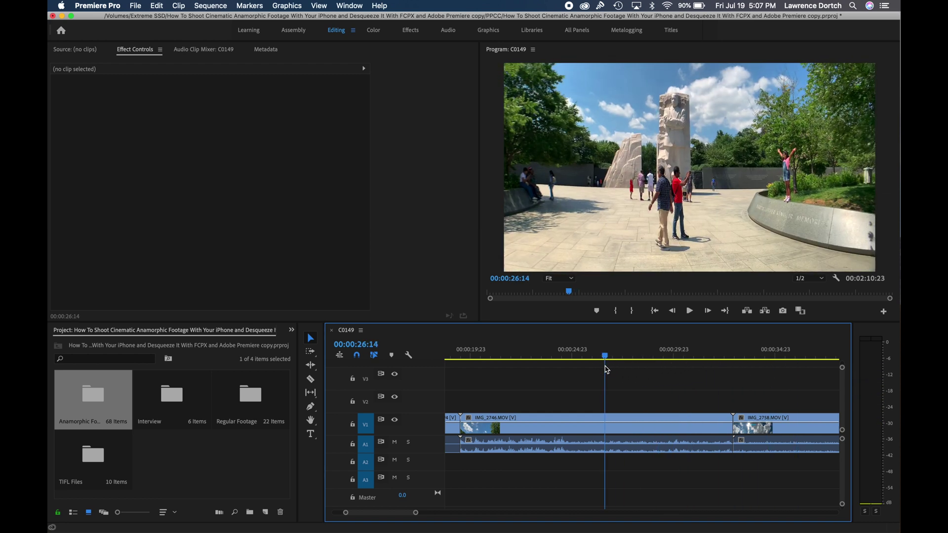
Select clip IMG_2746.MOV in the sequence and display its effect controls
left_click(589, 431)
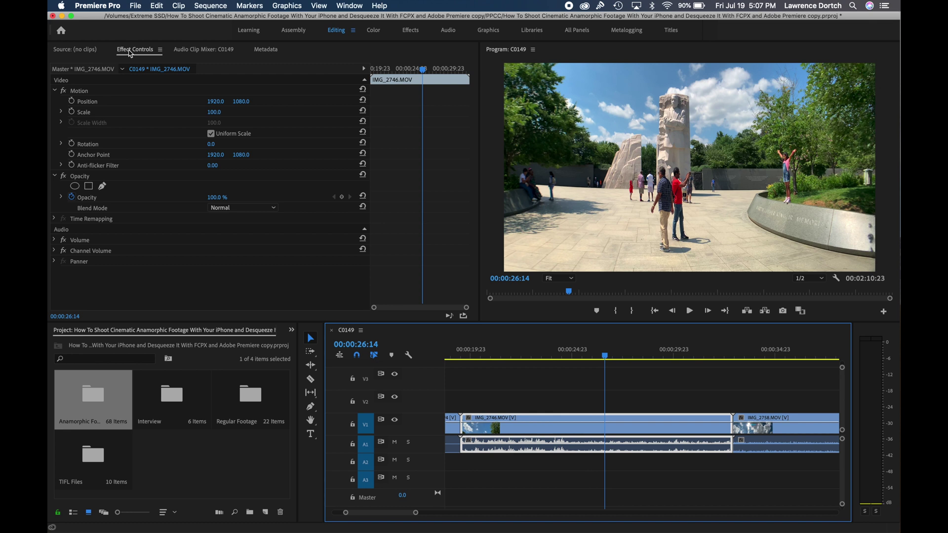
left_click(77, 49)
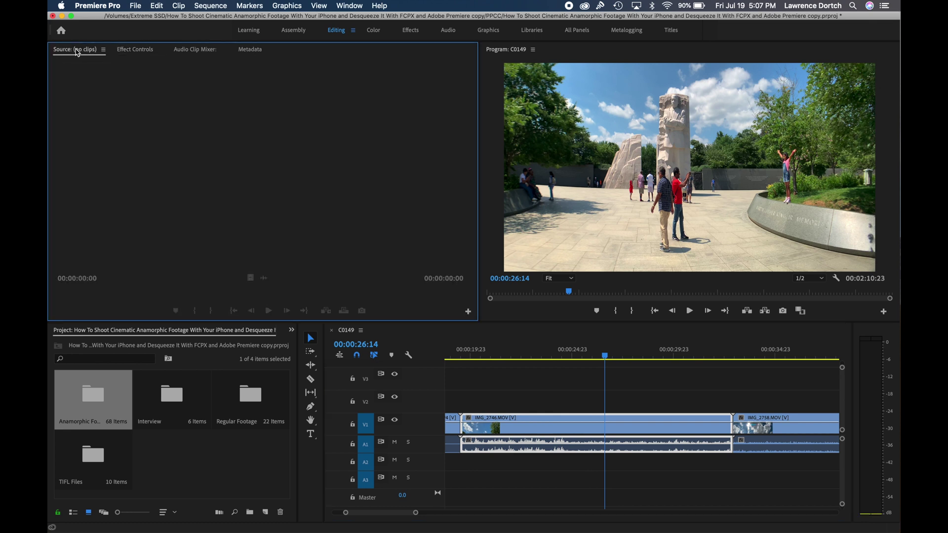
left_click(137, 52)
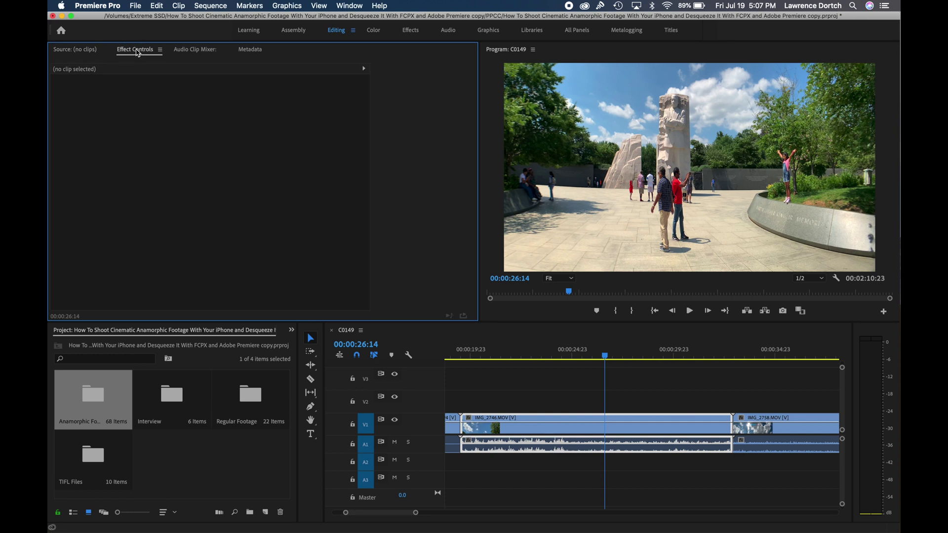
left_click(569, 429)
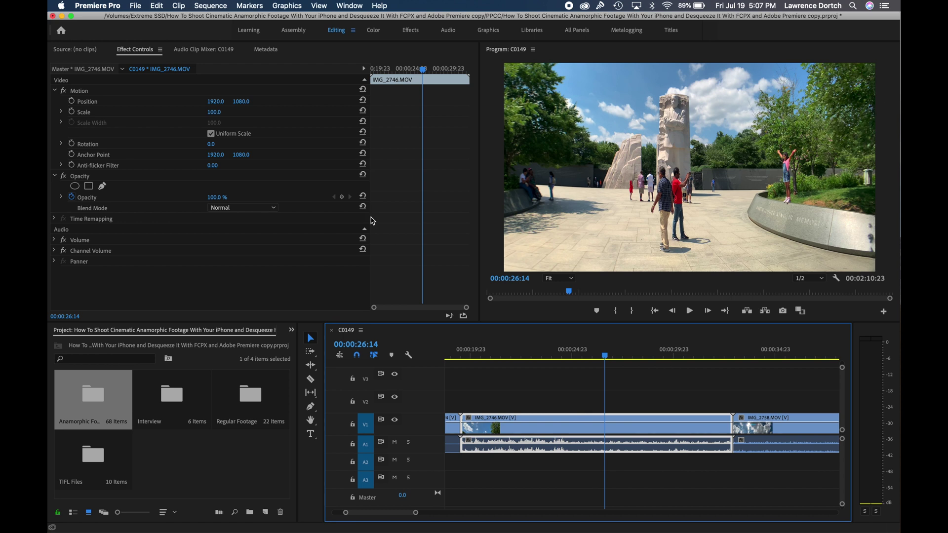
Disable uniform scaling for IMG_2746.MOV and set its scale height to 75.19
left_click(211, 134)
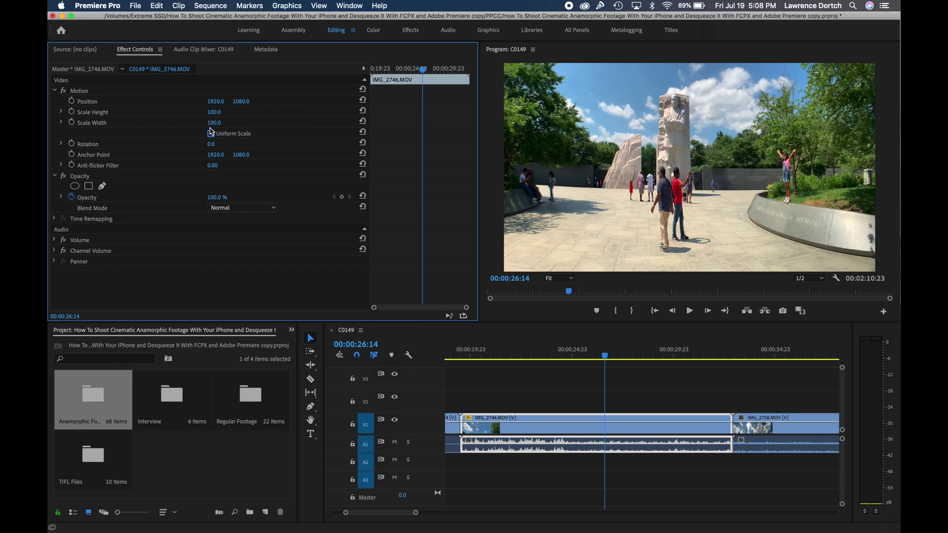
left_click(211, 133)
left_click(211, 134)
left_click(213, 112)
type("75.19")
key("Return")
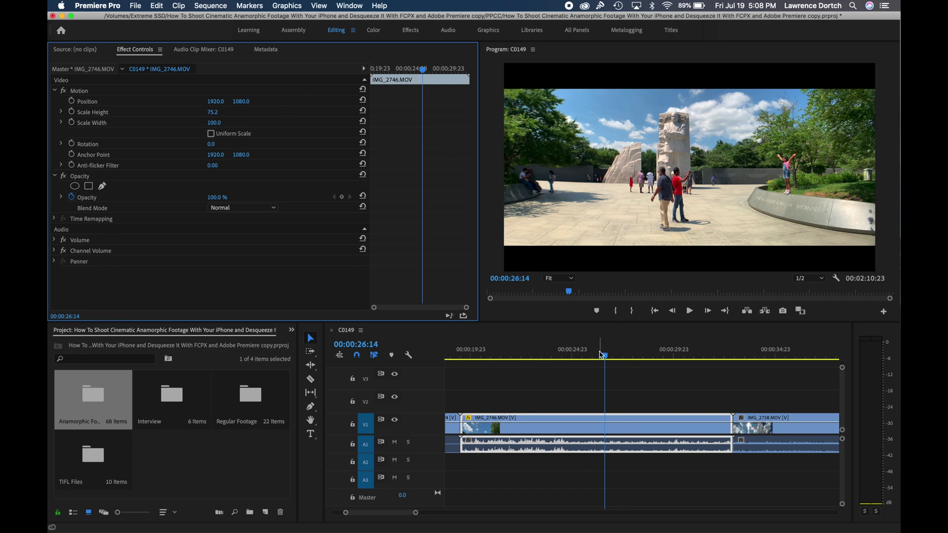
Preview IMG_2746.MOV at 00:00:30:16 and copy the clip for reuse of its attributes
left_click_drag(604, 355, 689, 372)
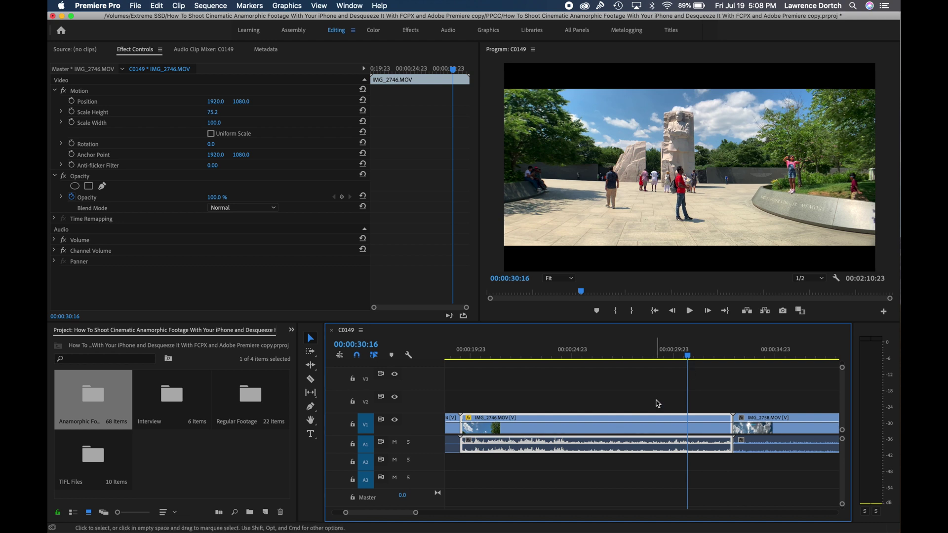
scroll(659, 404, "down", 10)
scroll(658, 403, "up", 10)
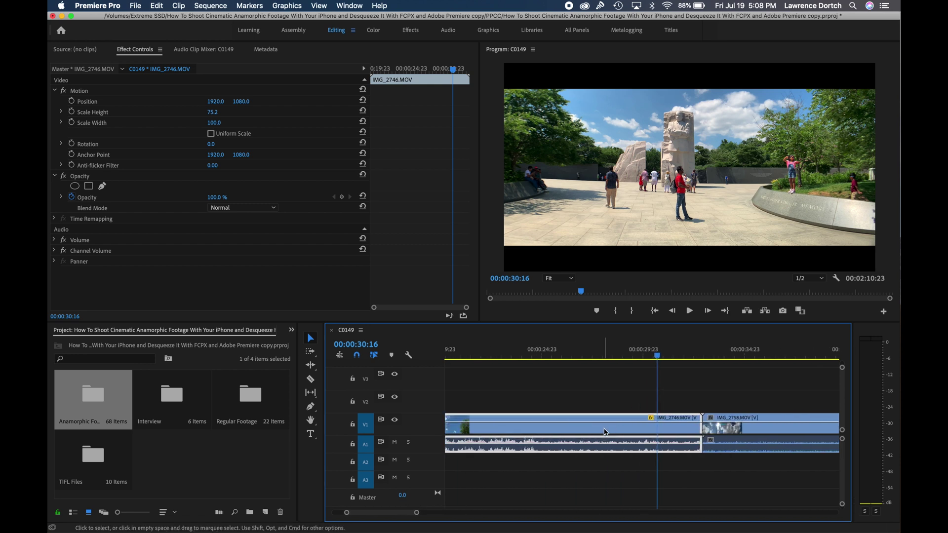
mouse_move(606, 432)
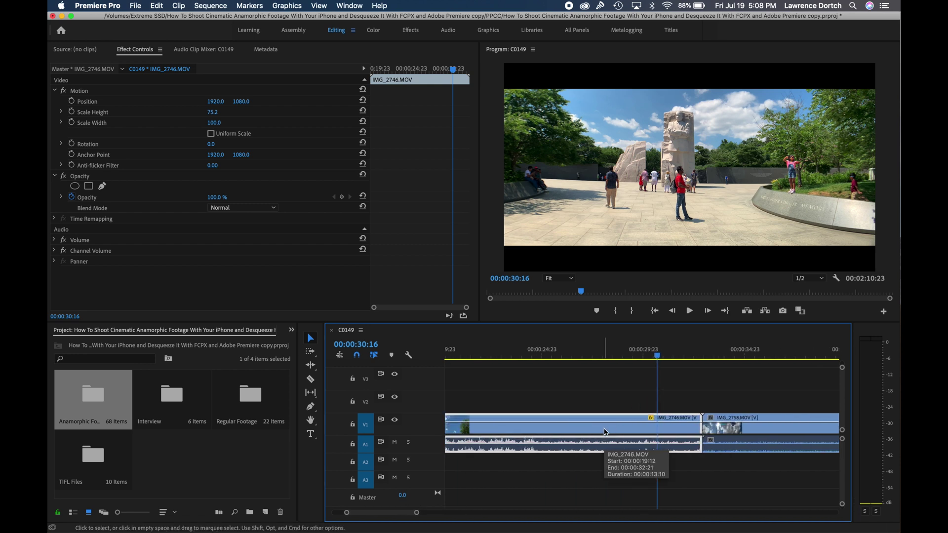
left_click(156, 7)
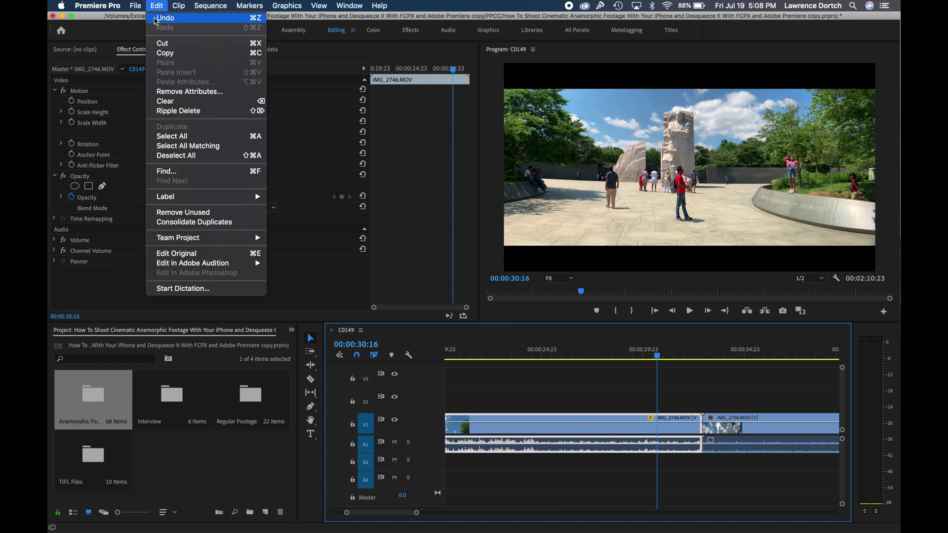
left_click(164, 54)
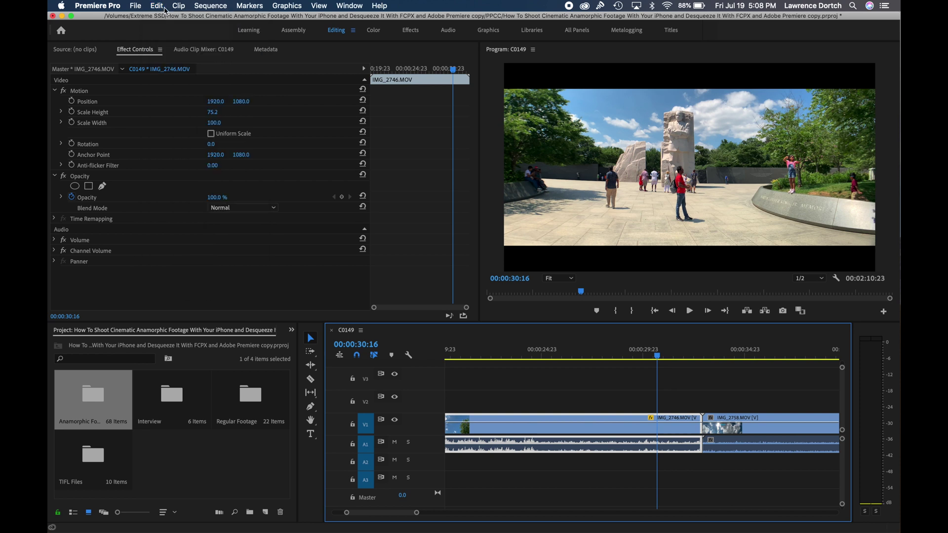
Select all clips after IMG_2746.MOV, from IMG_2758.MOV through IMG_2806.MOV at the end of sequence C0149
scroll(647, 388, "right", 5)
left_click(648, 389)
left_click_drag(650, 400, 773, 472)
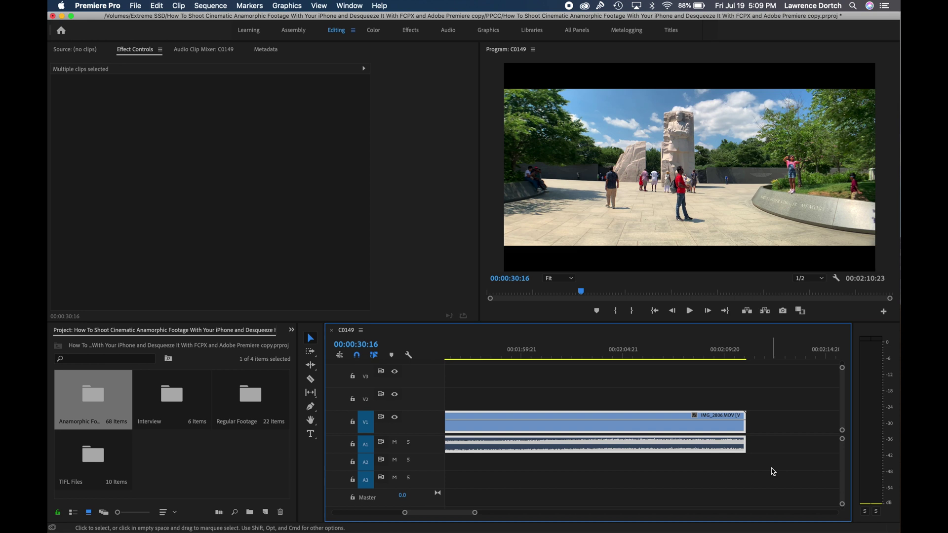
Preview the selected clips at 00:02:03:13 and 00:01:38:07, and park the playhead at 00:01:53:06 within IMG_2806.MOV
left_click(596, 357)
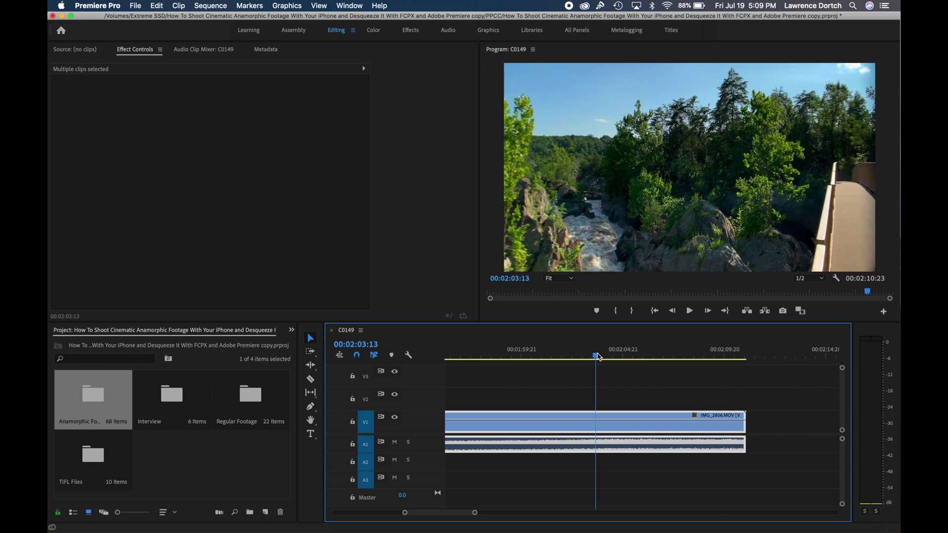
scroll(570, 355, "up", 10)
scroll(571, 355, "down", 3)
left_click(571, 355)
scroll(572, 355, "down", 4)
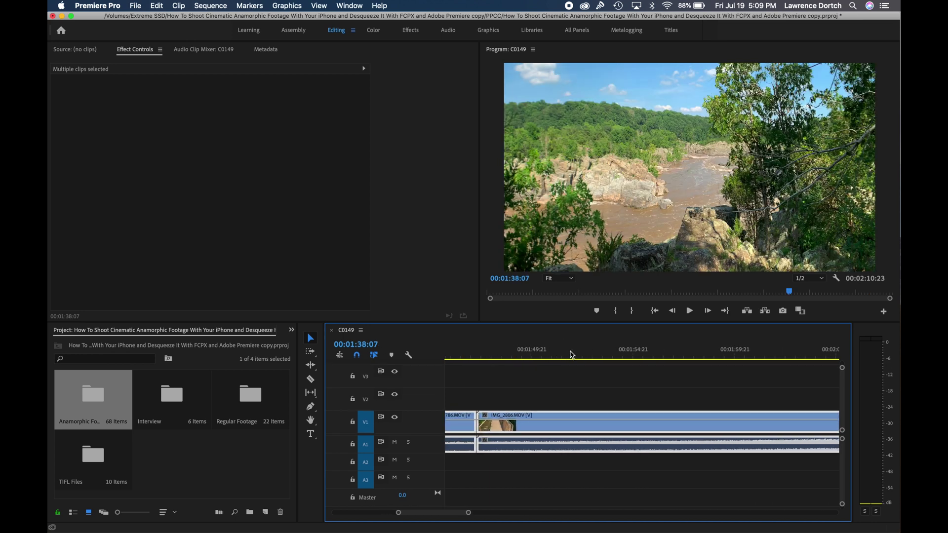
left_click(600, 357)
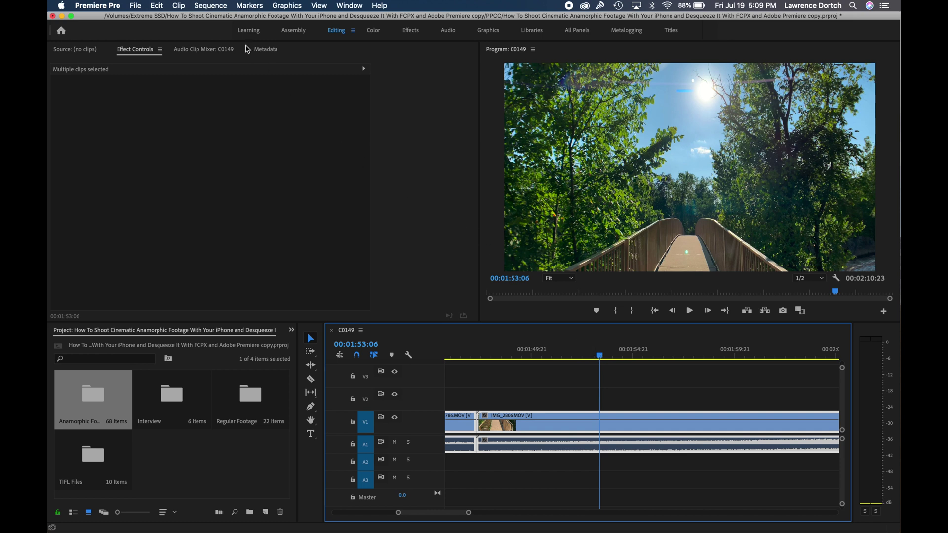
Paste the copied Motion and Volume attributes onto the selected clips, with Scale Attribute Times enabled
left_click(157, 6)
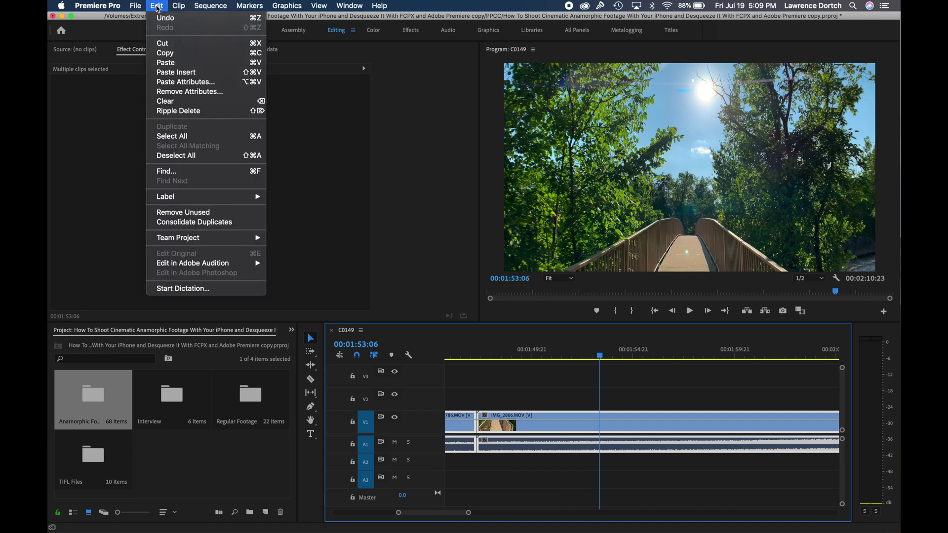
left_click(171, 83)
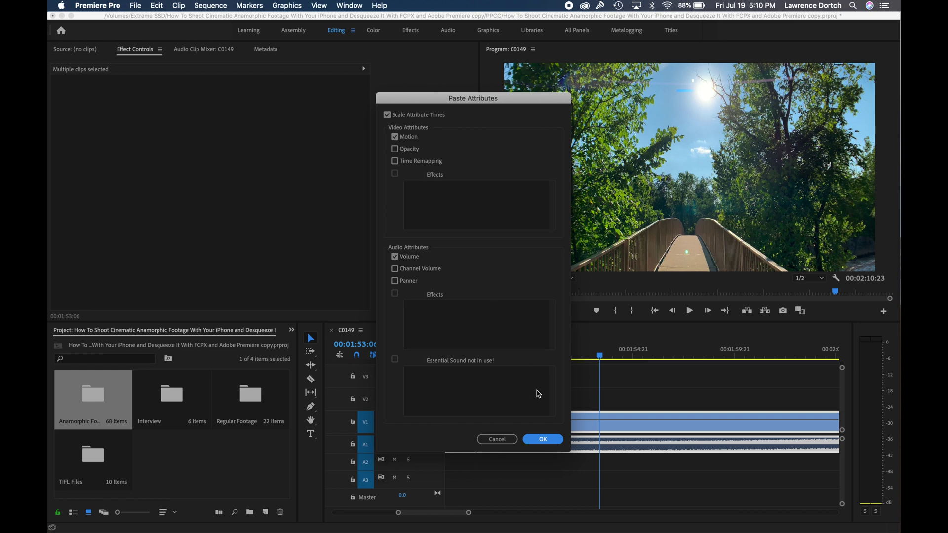
left_click(543, 439)
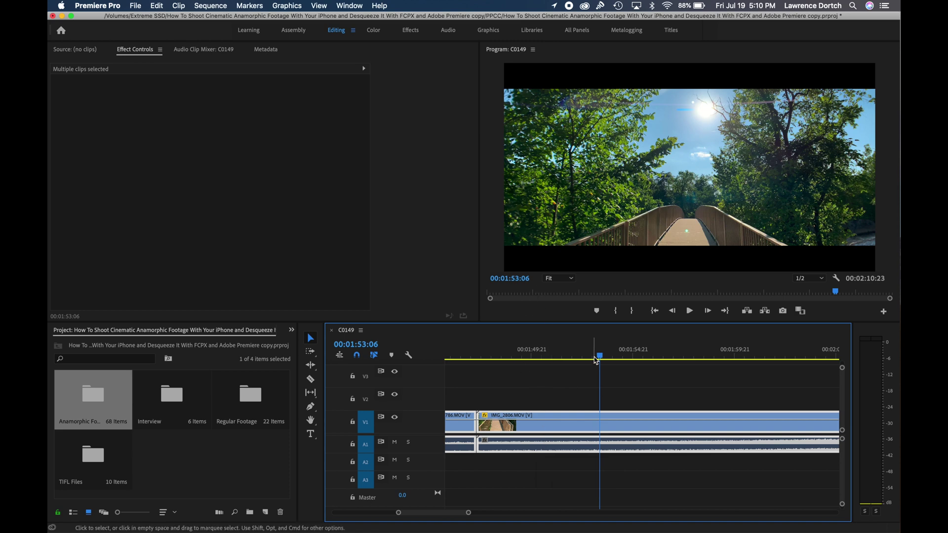
Review the framing of the clips with pasted attributes, going back edit by edit to the start of the sequence
left_click_drag(599, 359, 629, 371)
scroll(490, 366, "left", 5)
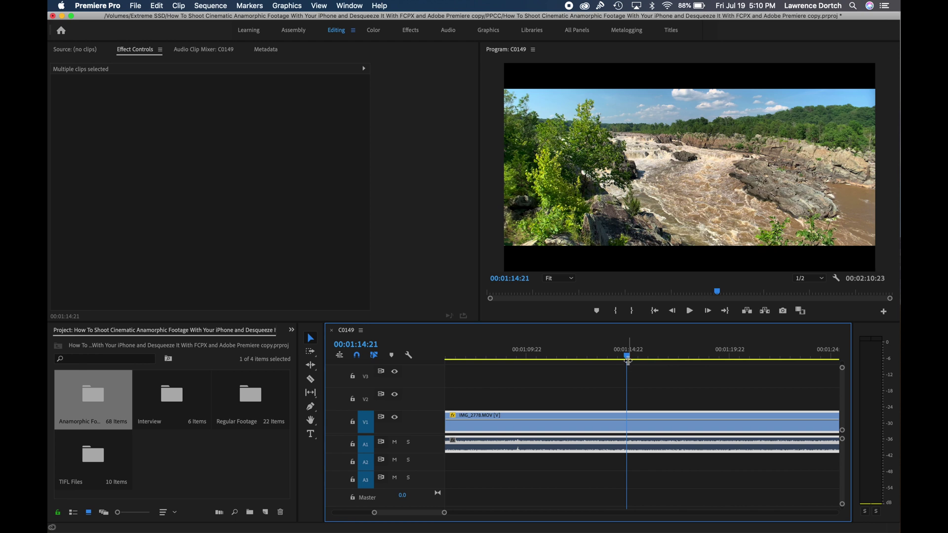
left_click_drag(628, 359, 509, 354)
key("Up")
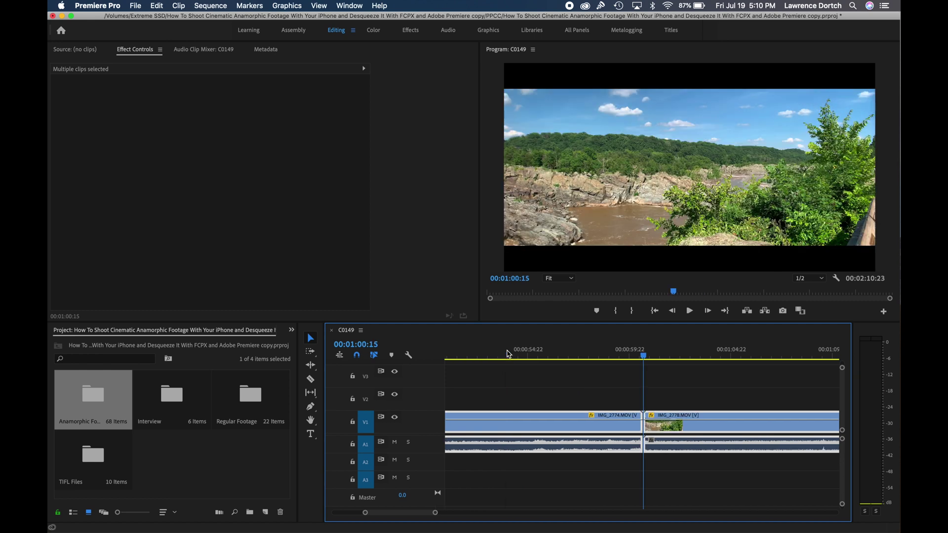
key("Up")
key("Up")
key("Up")
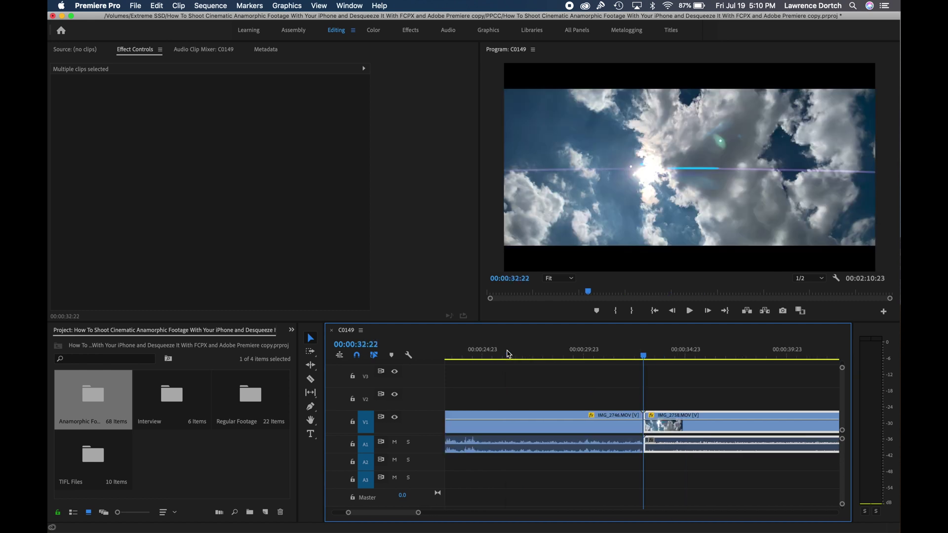
key("Up")
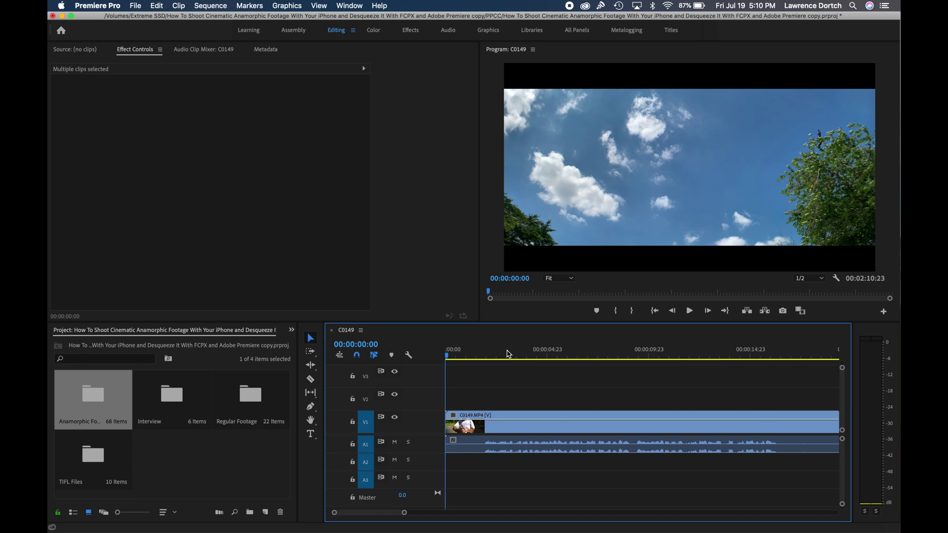
Scrub forward from clip C0149.MP4 into IMG_2746.MOV and preview its scaled picture at 00:00:27:03
left_click(544, 355)
left_click_drag(559, 362, 809, 362)
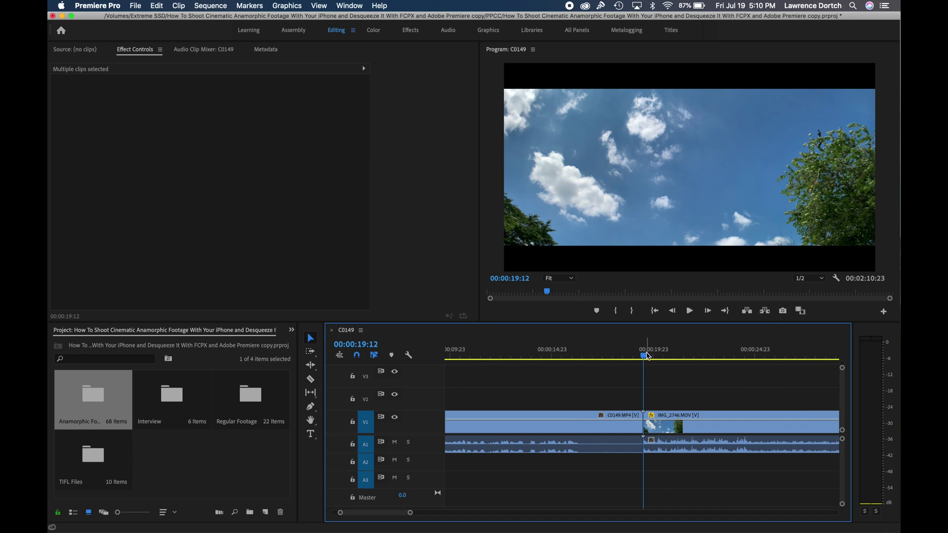
left_click(664, 357)
left_click_drag(665, 357, 798, 365)
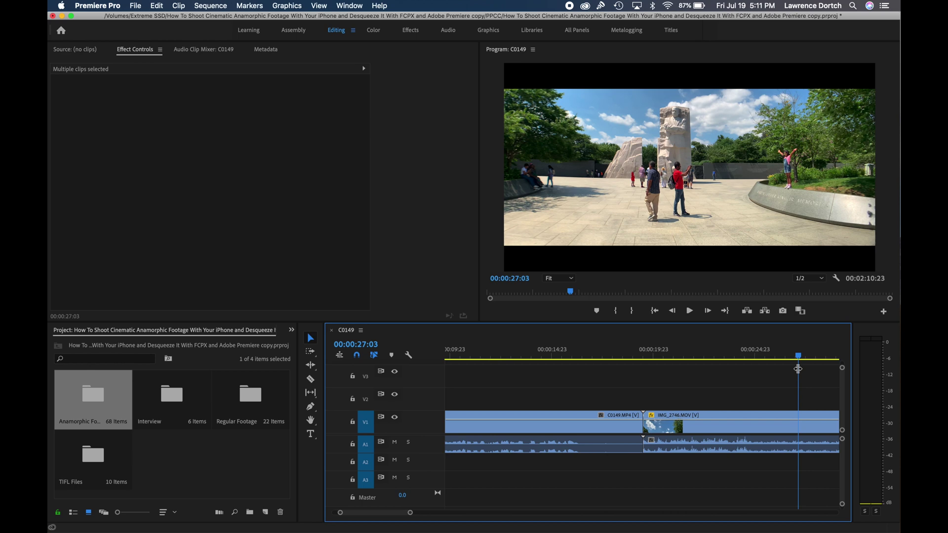